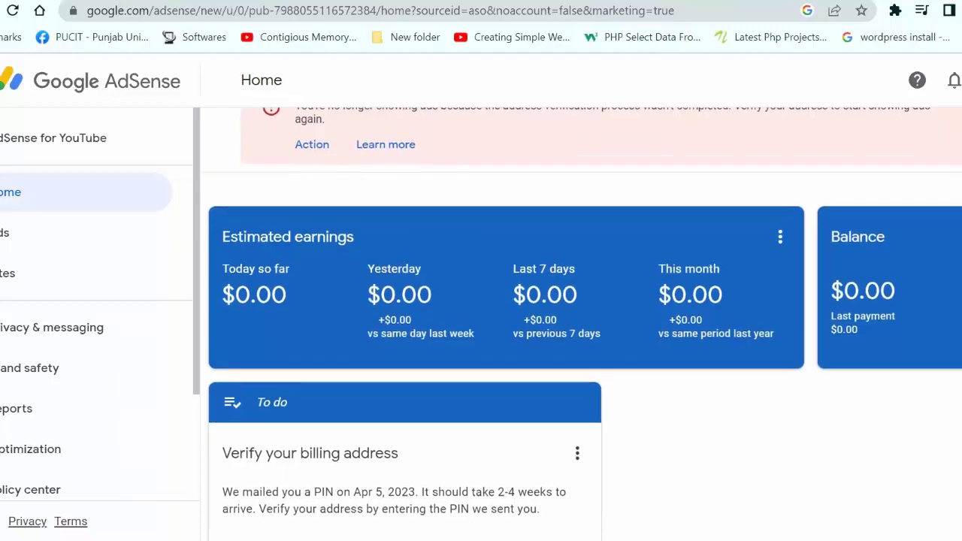
- Open the Verification check page from the 'Verify your billing address' card on Home
{"action": "scroll", "coordinate": [503, 323], "scroll_direction": "down", "scroll_amount": 2}
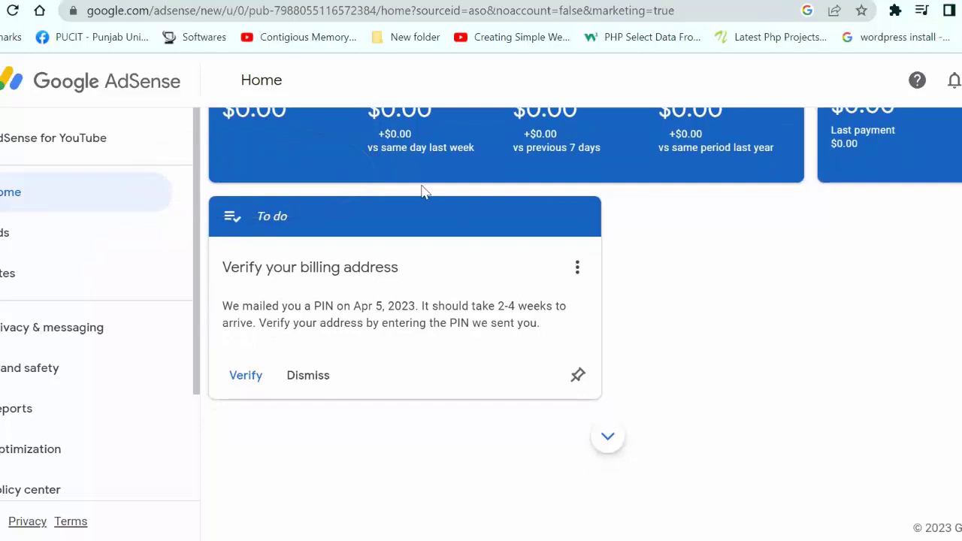
{"action": "left_click", "coordinate": [245, 375]}
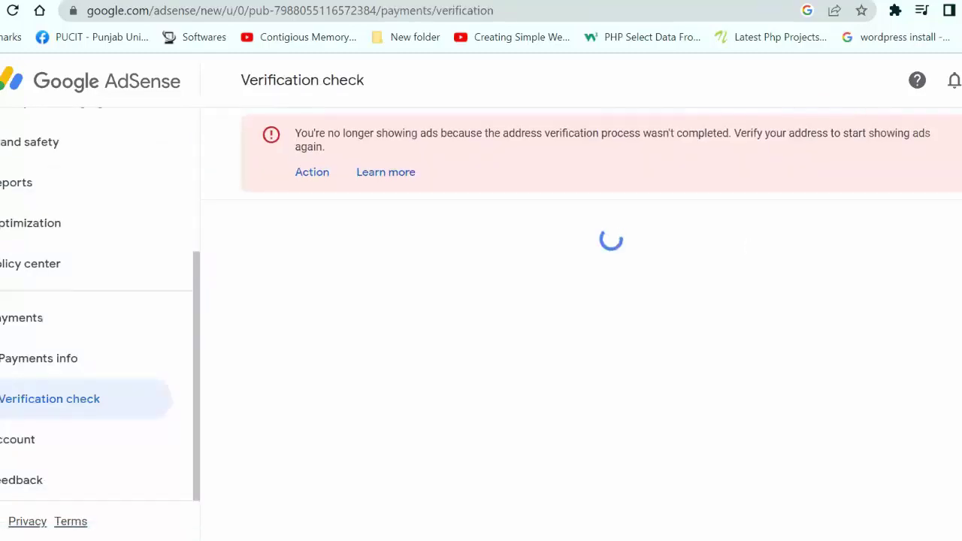
{"action": "scroll", "coordinate": [441, 415], "scroll_direction": "down", "scroll_amount": 2}
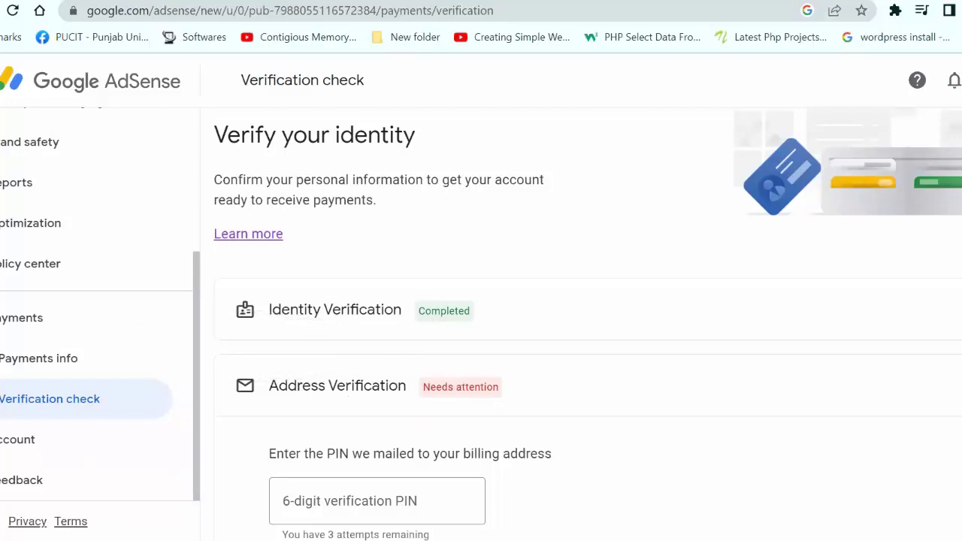
- Review the verification status and open the Address verification (PIN) overview help article
{"action": "scroll", "coordinate": [586, 315], "scroll_direction": "down", "scroll_amount": 2}
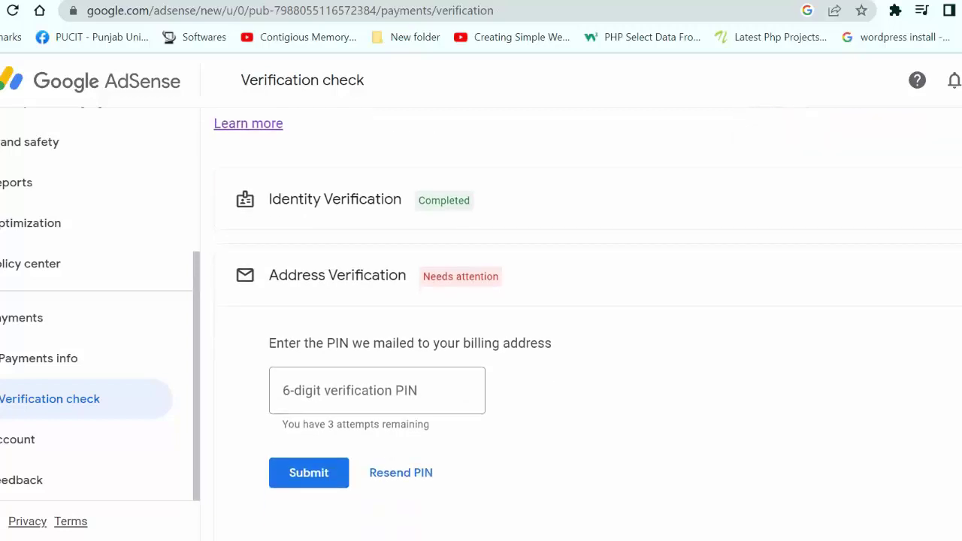
{"action": "scroll", "coordinate": [586, 316], "scroll_direction": "up", "scroll_amount": 1}
{"action": "scroll", "coordinate": [586, 315], "scroll_direction": "up", "scroll_amount": 1}
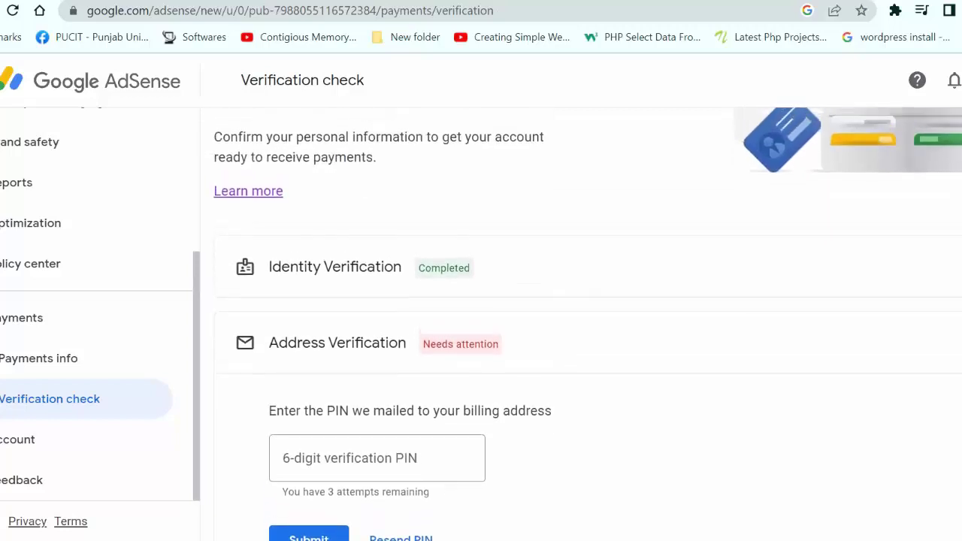
{"action": "scroll", "coordinate": [586, 316], "scroll_direction": "down", "scroll_amount": 1}
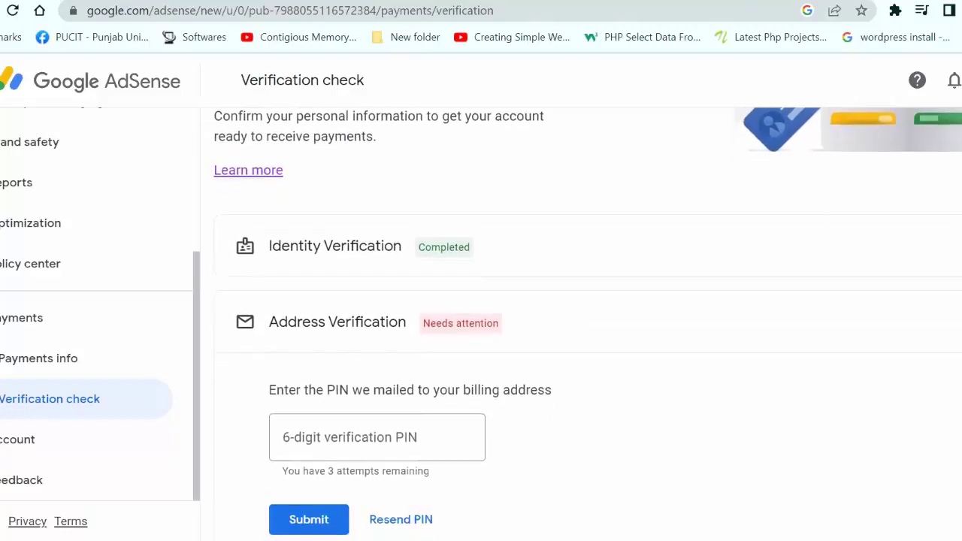
{"action": "scroll", "coordinate": [586, 315], "scroll_direction": "down", "scroll_amount": 1}
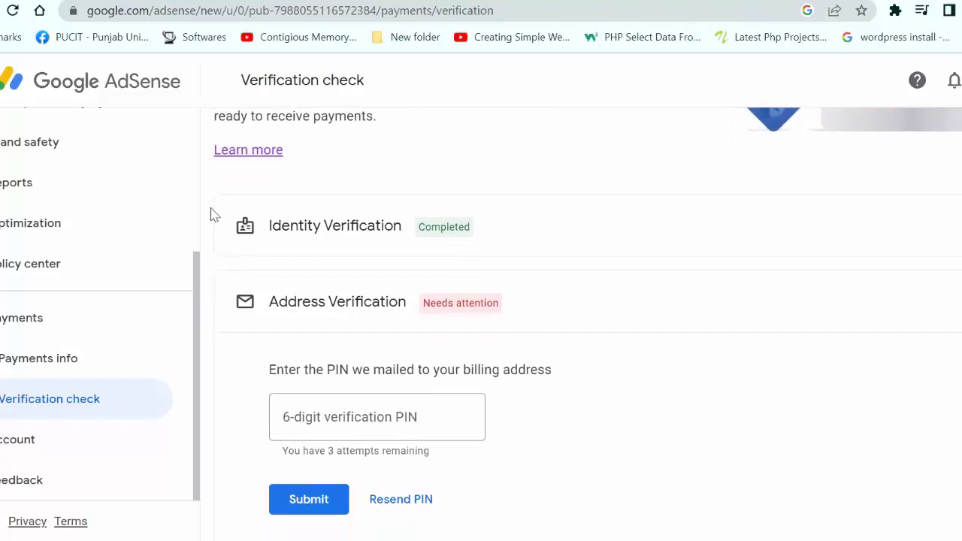
{"action": "left_click", "coordinate": [257, 156]}
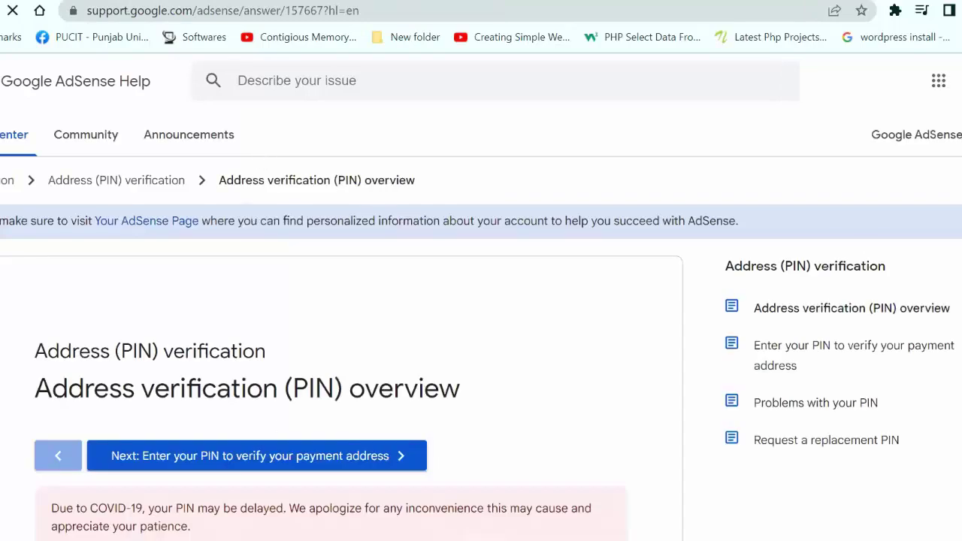
- Scroll the Address verification (PIN) overview article to the payment and COVID-19 delay notes
{"action": "scroll", "coordinate": [481, 328], "scroll_direction": "down", "scroll_amount": 3}
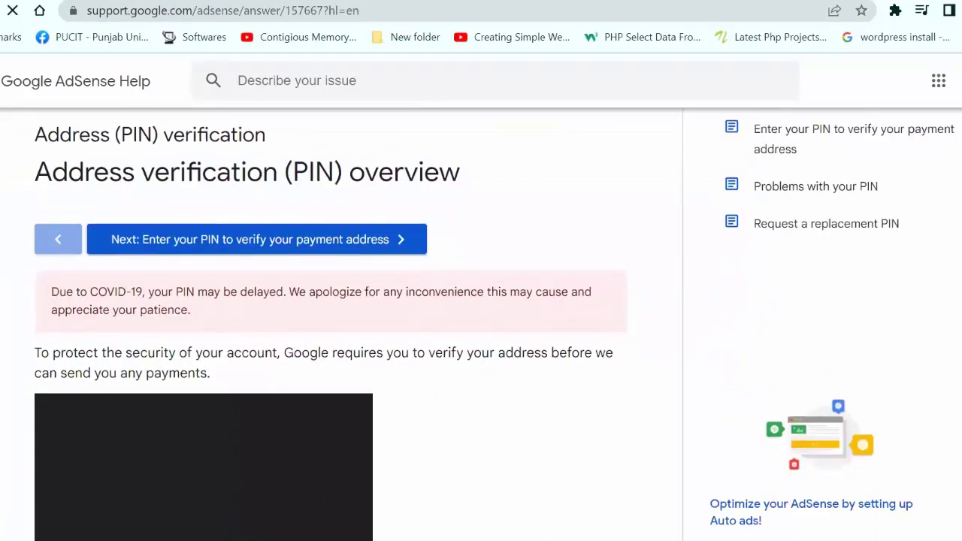
{"action": "scroll", "coordinate": [481, 328], "scroll_direction": "down", "scroll_amount": 5}
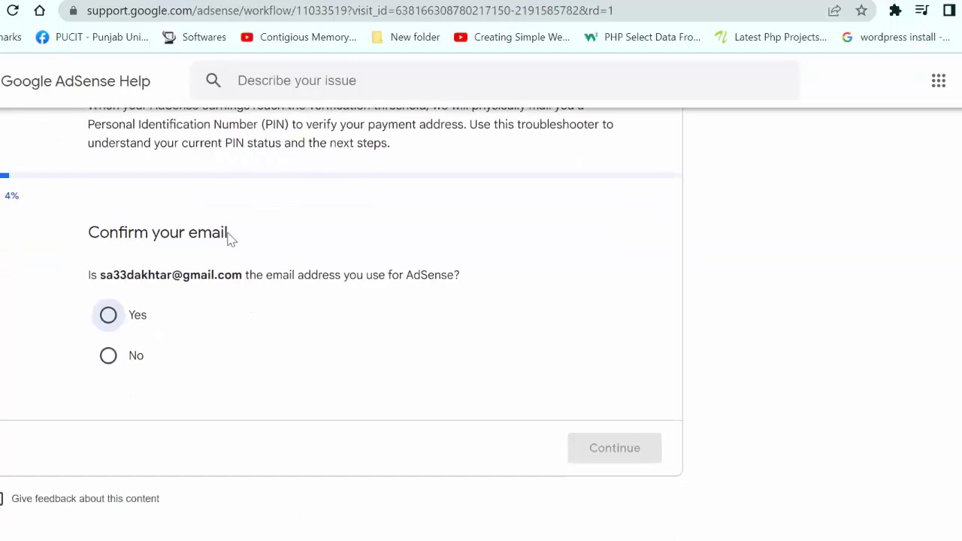
- Answer the troubleshooter (Yes; PIN not received) and highlight the Last PIN Sent Date
{"action": "left_click", "coordinate": [108, 317]}
{"action": "left_click", "coordinate": [604, 449]}
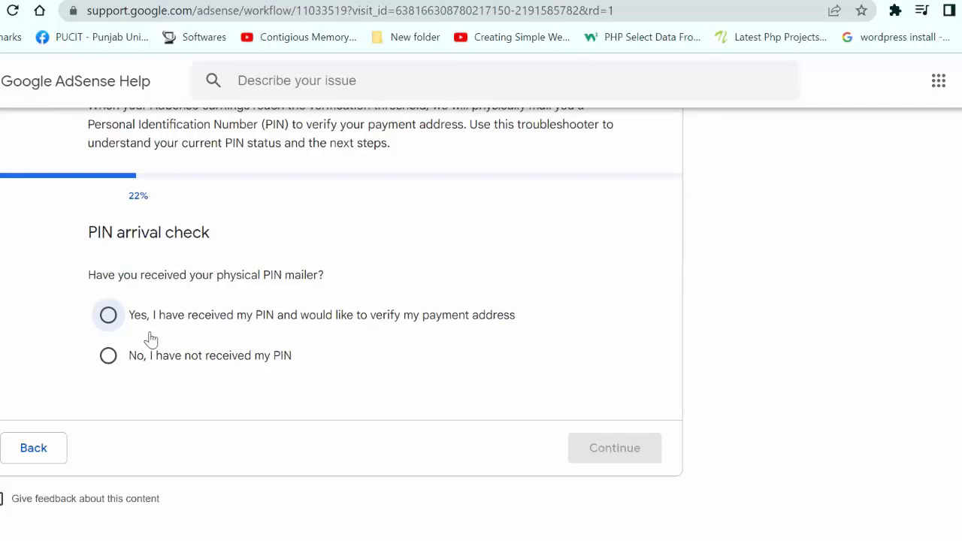
{"action": "left_click", "coordinate": [109, 359]}
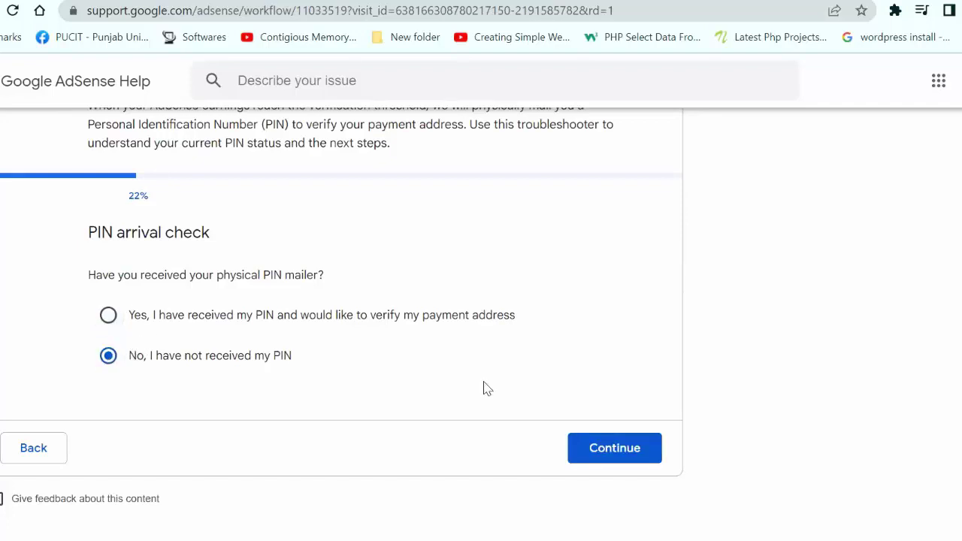
{"action": "left_click", "coordinate": [592, 445]}
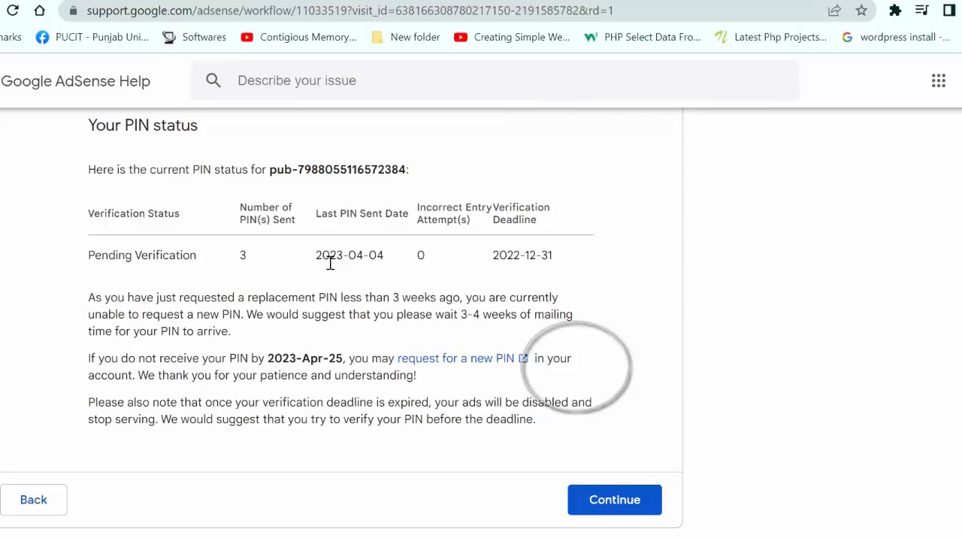
{"action": "triple_click", "coordinate": [395, 263]}
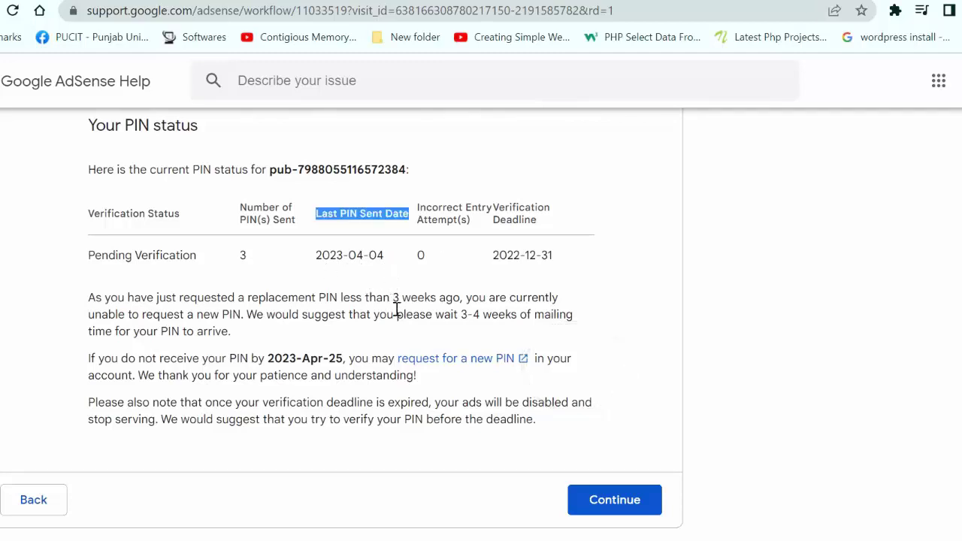
{"action": "left_click_drag", "start_coordinate": [343, 359], "coordinate": [266, 358]}
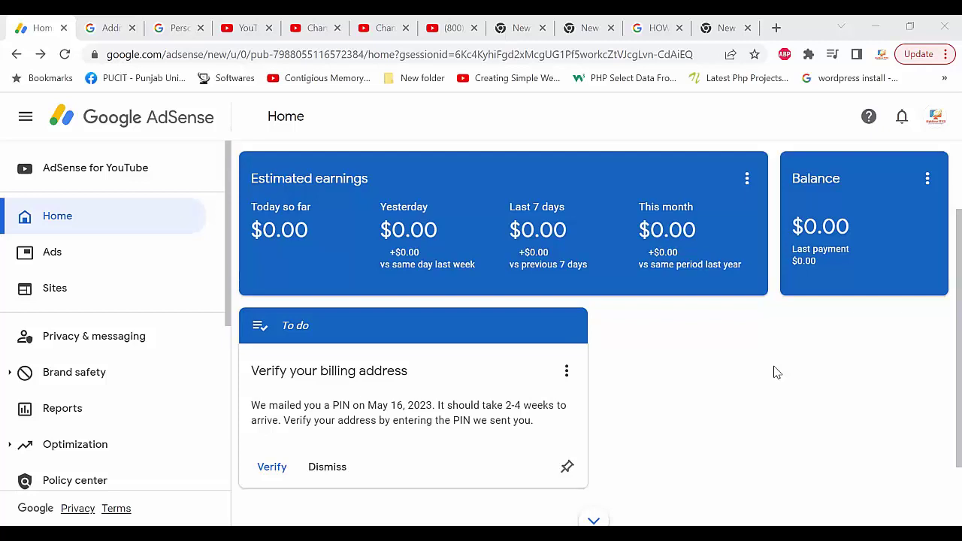
- Open Help from the billing-address to-do menu and follow the PIN troubleshooter link
{"action": "left_click", "coordinate": [567, 371]}
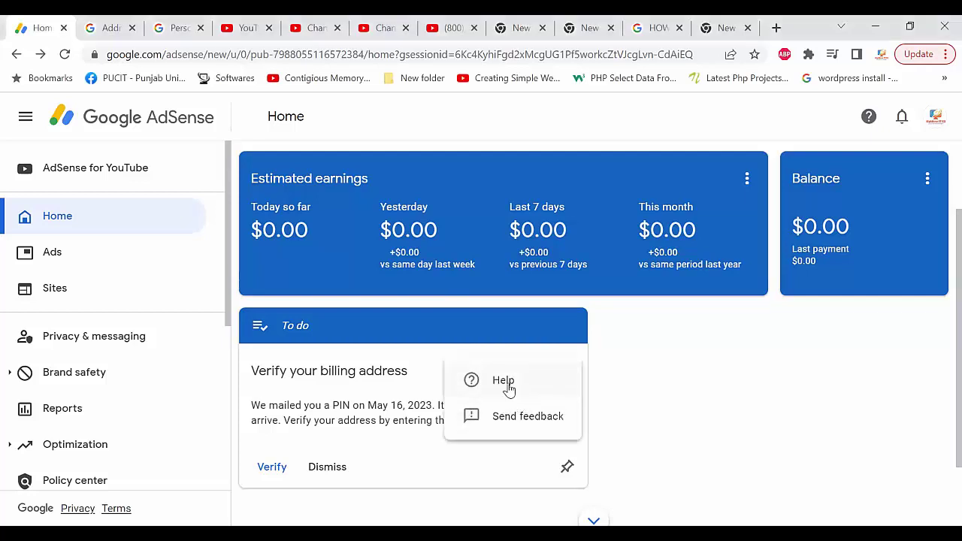
{"action": "left_click", "coordinate": [502, 381]}
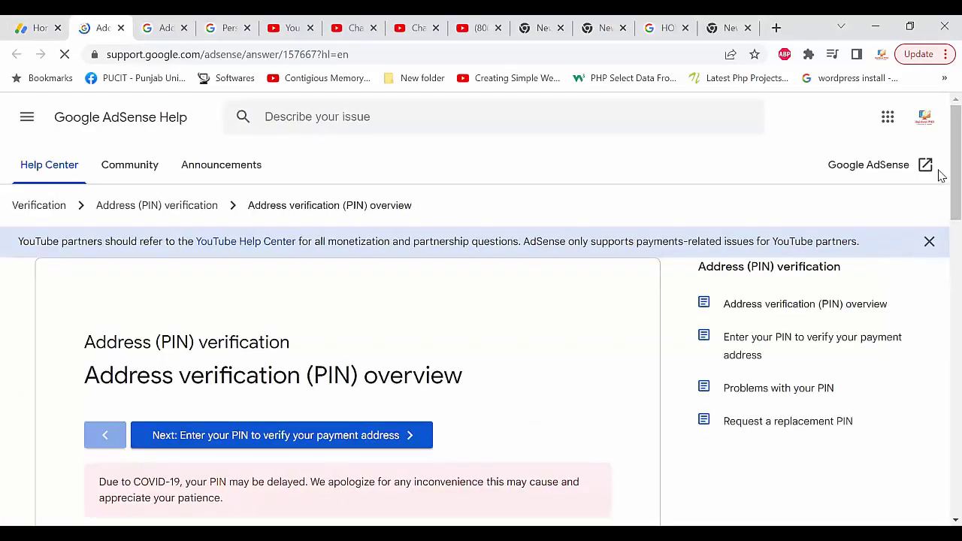
{"action": "scroll", "coordinate": [939, 226], "scroll_direction": "down", "scroll_amount": 5}
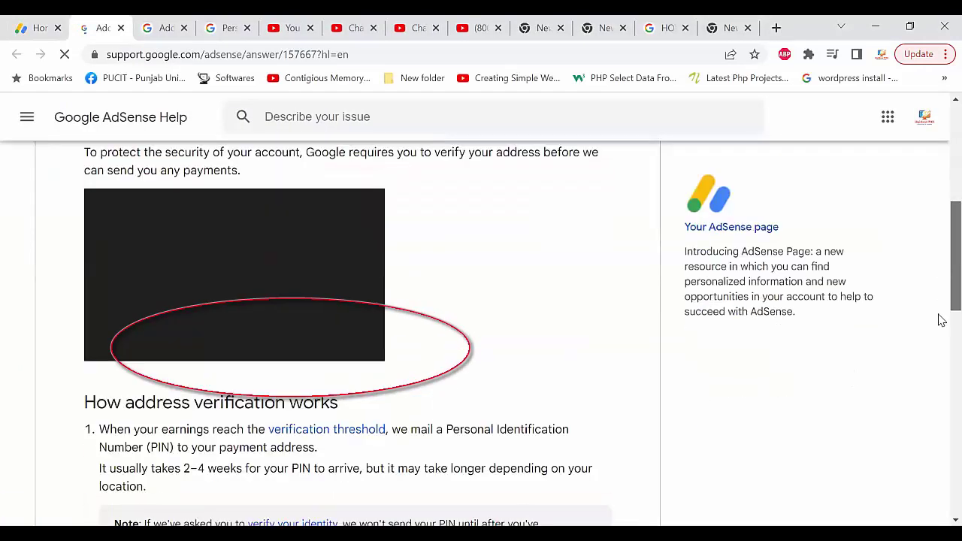
{"action": "scroll", "coordinate": [940, 376], "scroll_direction": "down", "scroll_amount": 6}
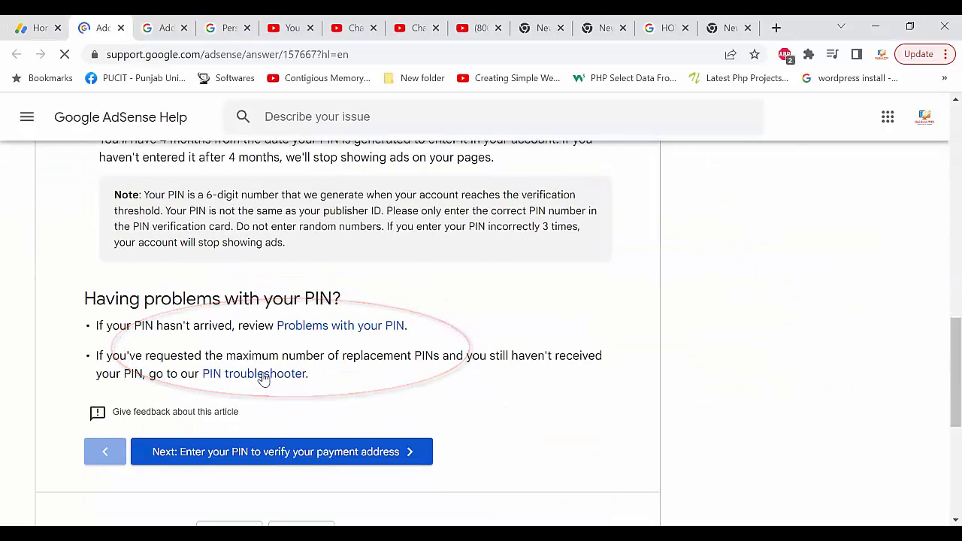
{"action": "scroll", "coordinate": [262, 378], "scroll_direction": "up", "scroll_amount": 5}
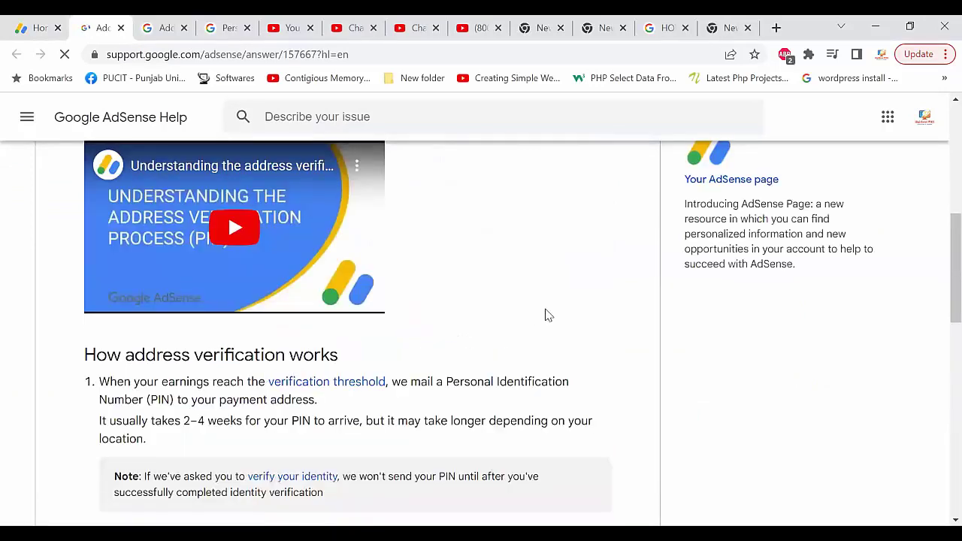
{"action": "left_click_drag", "start_coordinate": [938, 232], "coordinate": [939, 362]}
{"action": "left_click", "coordinate": [264, 312]}
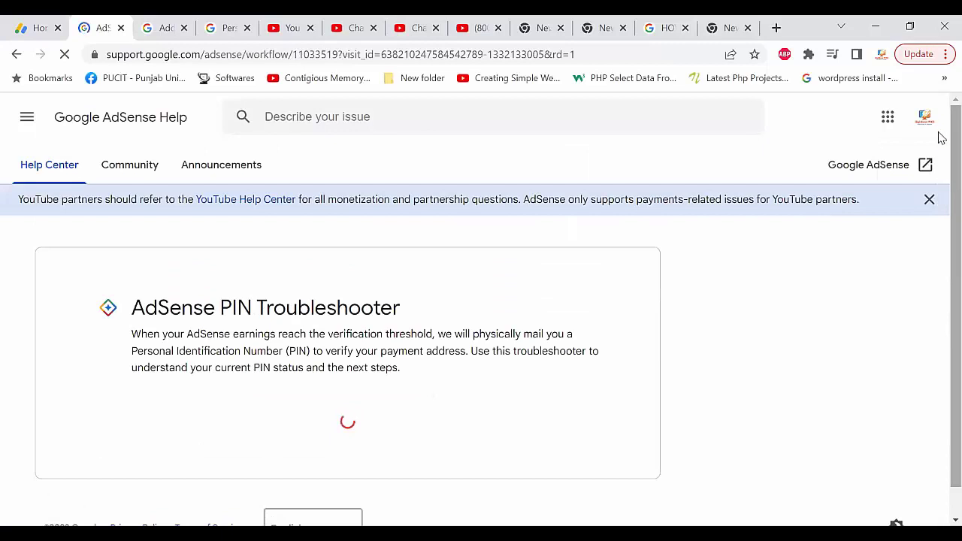
- Confirm the email with Yes and answer 'No, I have not received my PIN'
{"action": "scroll", "coordinate": [937, 217], "scroll_direction": "down", "scroll_amount": 3}
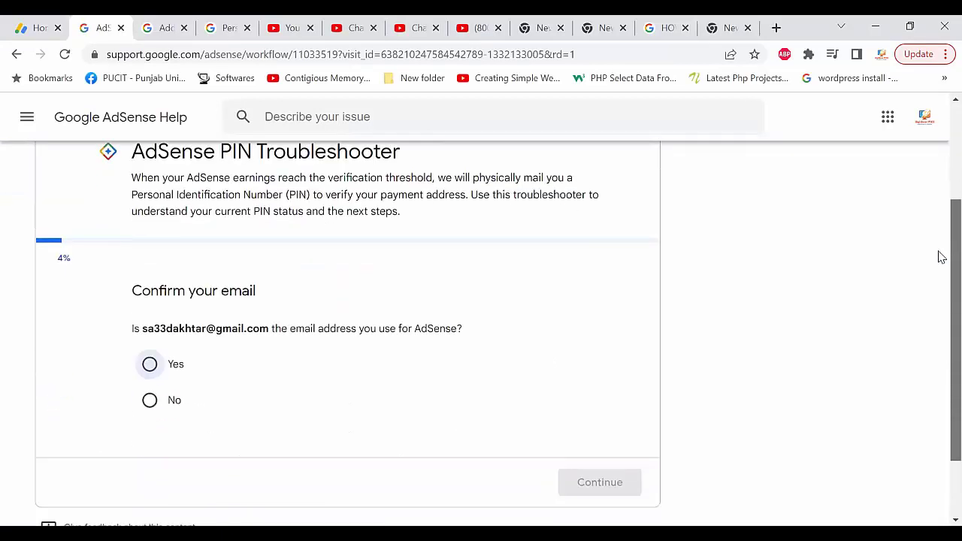
{"action": "left_click", "coordinate": [149, 330]}
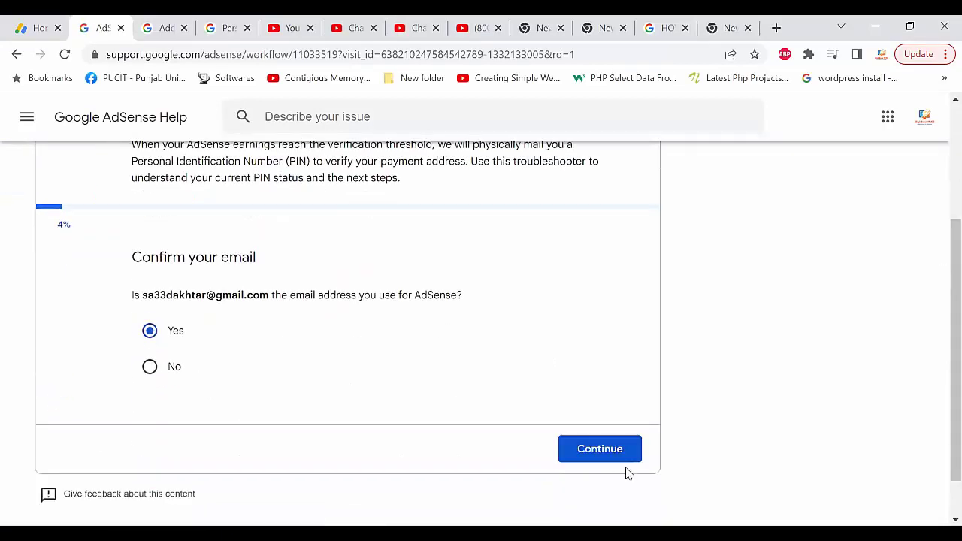
{"action": "left_click", "coordinate": [584, 452]}
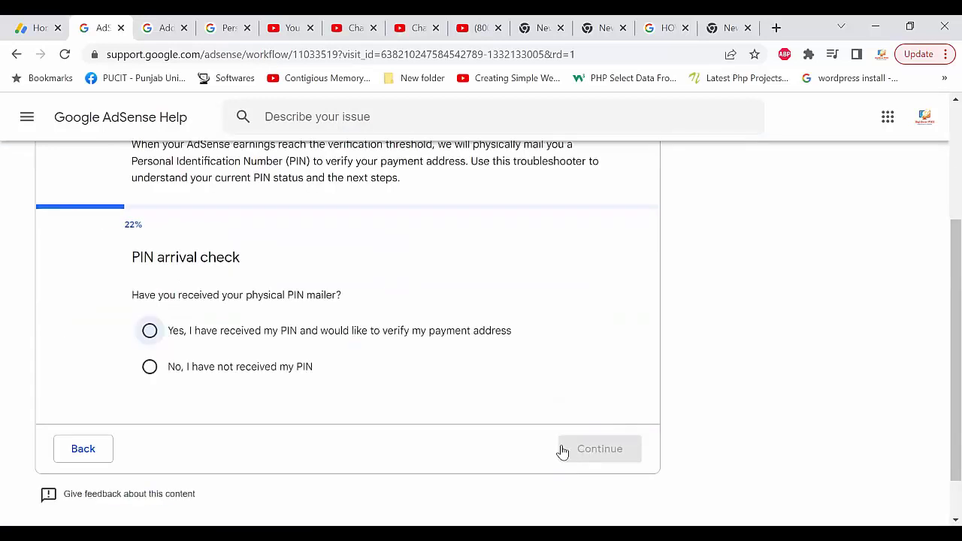
{"action": "left_click", "coordinate": [149, 366]}
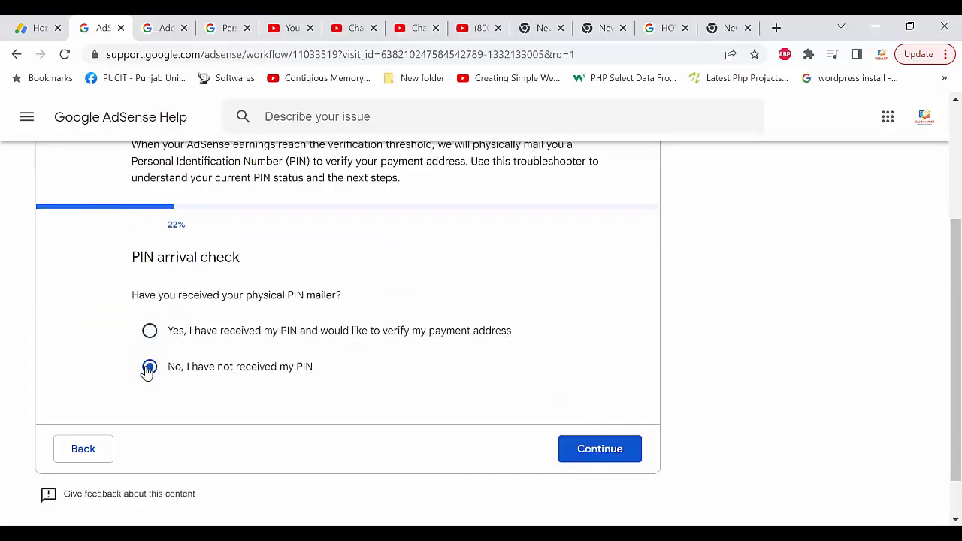
{"action": "left_click", "coordinate": [588, 448]}
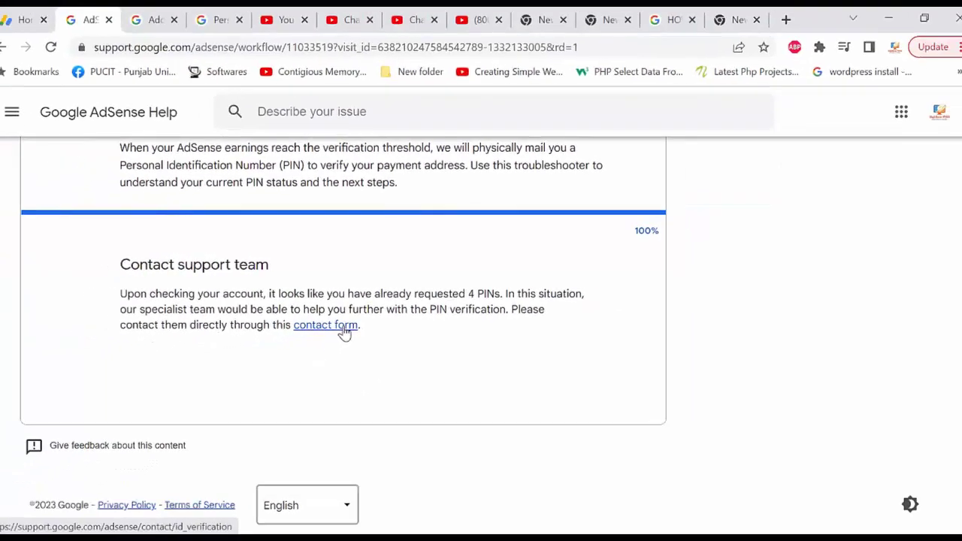
- Open the PIN contact form and enter the account holder's full name in Name
{"action": "left_click", "coordinate": [342, 329]}
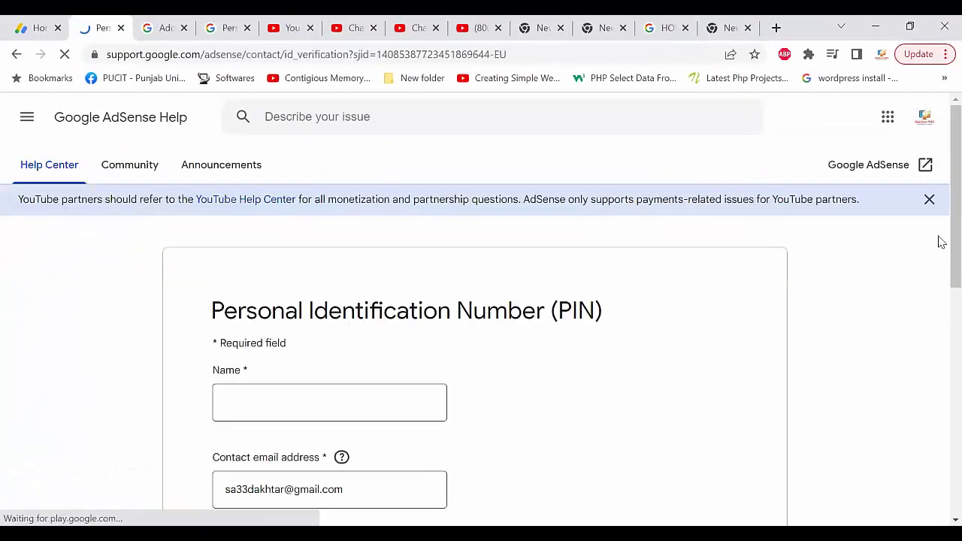
{"action": "scroll", "coordinate": [937, 225], "scroll_direction": "down", "scroll_amount": 2}
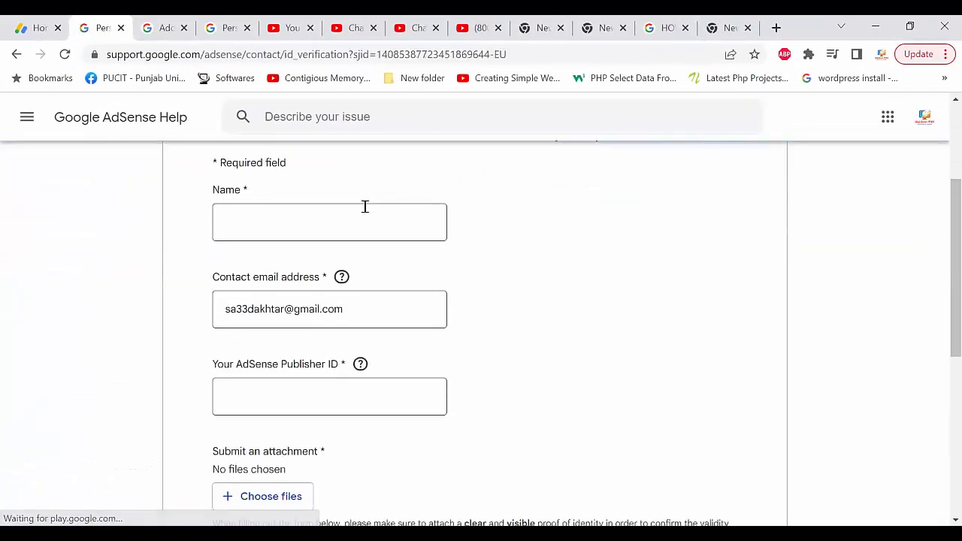
{"action": "left_click", "coordinate": [322, 225]}
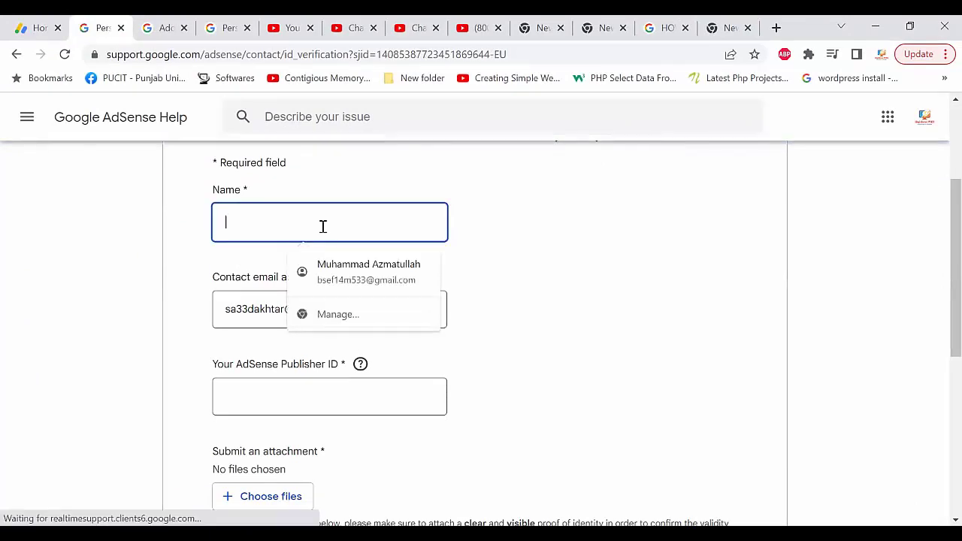
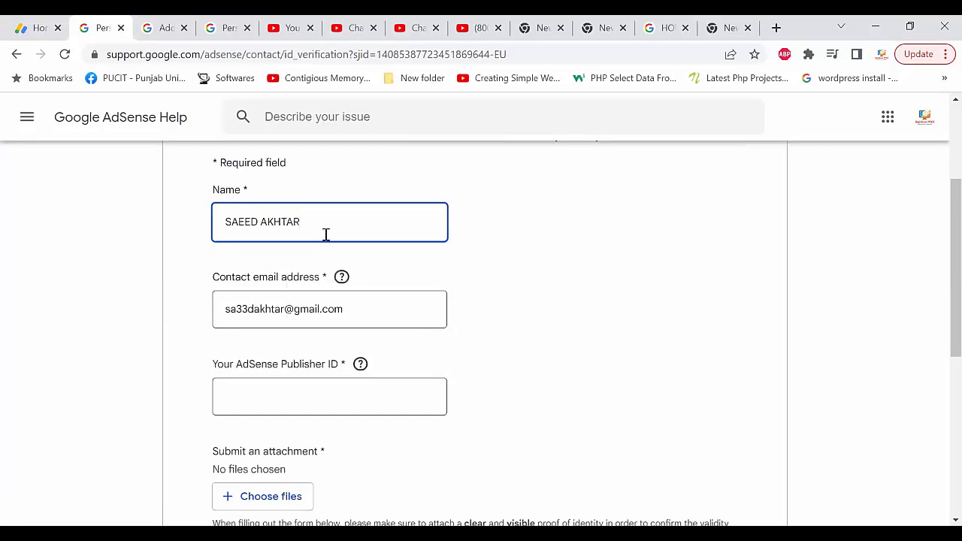
{"action": "left_click", "coordinate": [293, 395]}
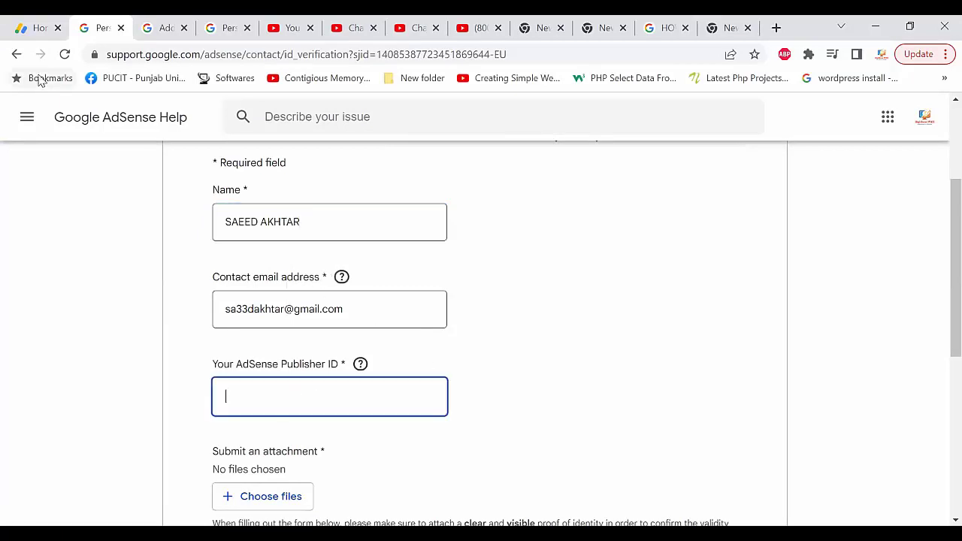
- Go to Account > Settings > Account information and copy the Publisher ID
{"action": "left_click", "coordinate": [39, 35]}
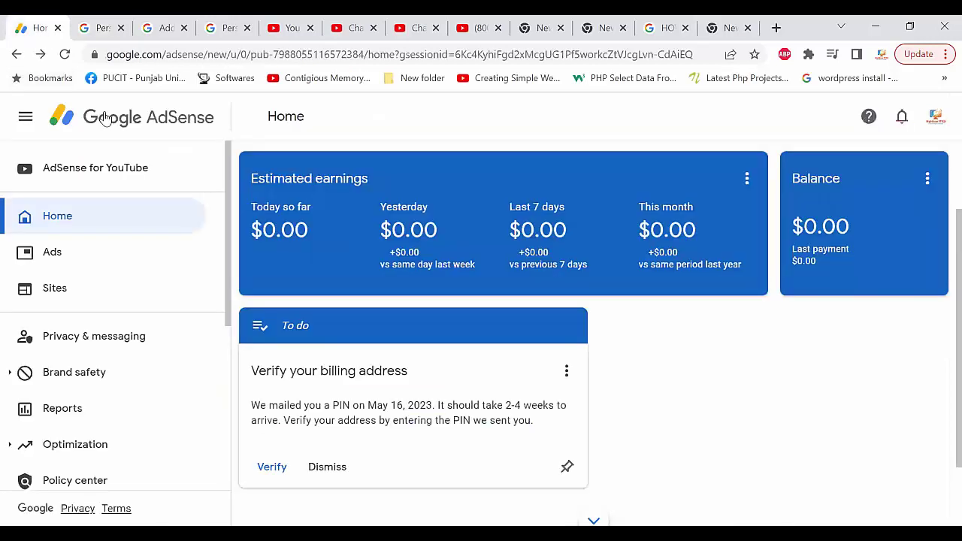
{"action": "left_click_drag", "start_coordinate": [228, 308], "coordinate": [241, 393]}
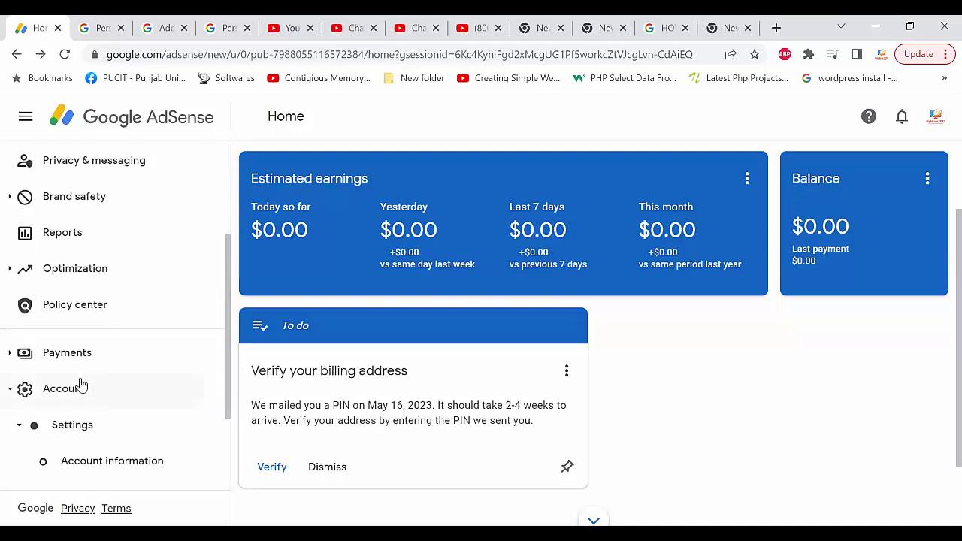
{"action": "left_click", "coordinate": [80, 386]}
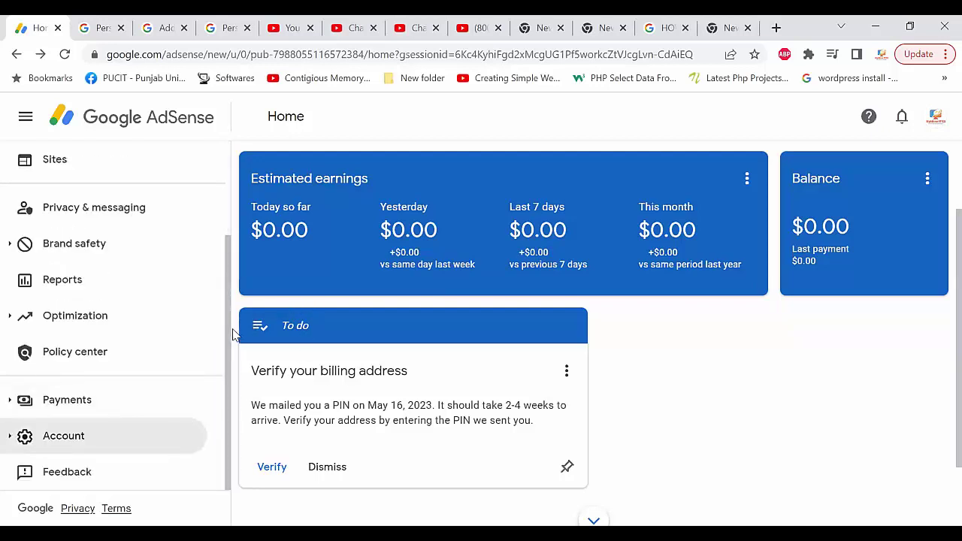
{"action": "left_click", "coordinate": [50, 437]}
{"action": "left_click", "coordinate": [85, 426]}
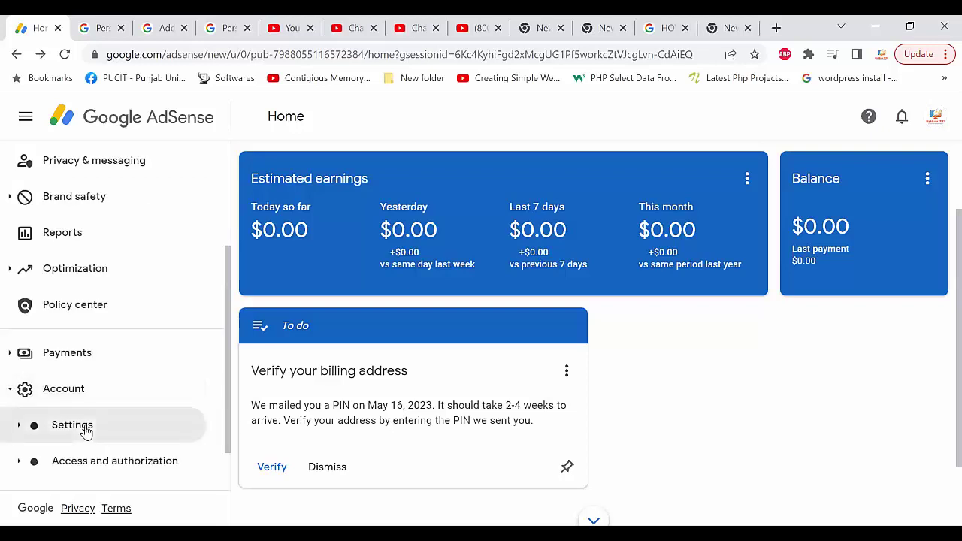
{"action": "left_click", "coordinate": [75, 427]}
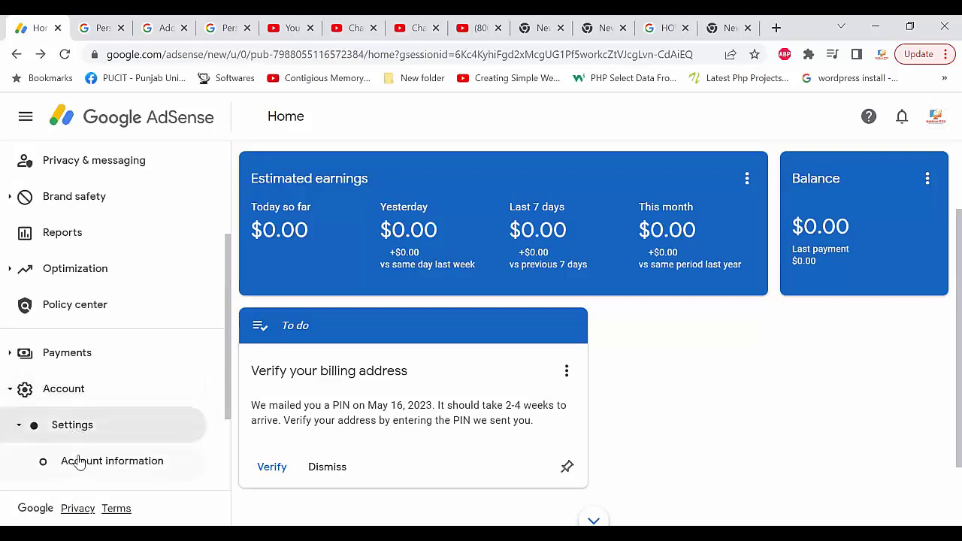
{"action": "left_click", "coordinate": [80, 462]}
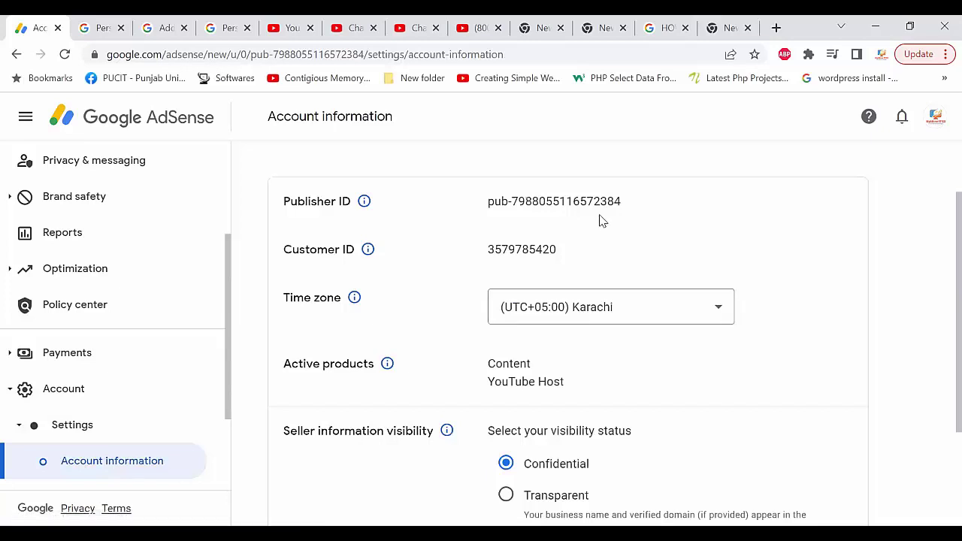
{"action": "left_click_drag", "start_coordinate": [632, 204], "coordinate": [484, 214]}
{"action": "key", "text": "ctrl+c"}
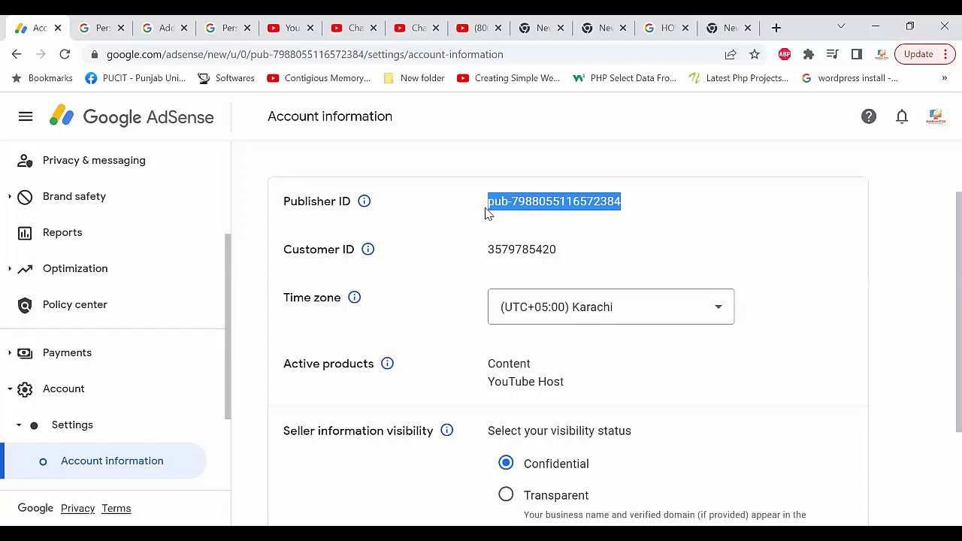
{"action": "left_click", "coordinate": [100, 30]}
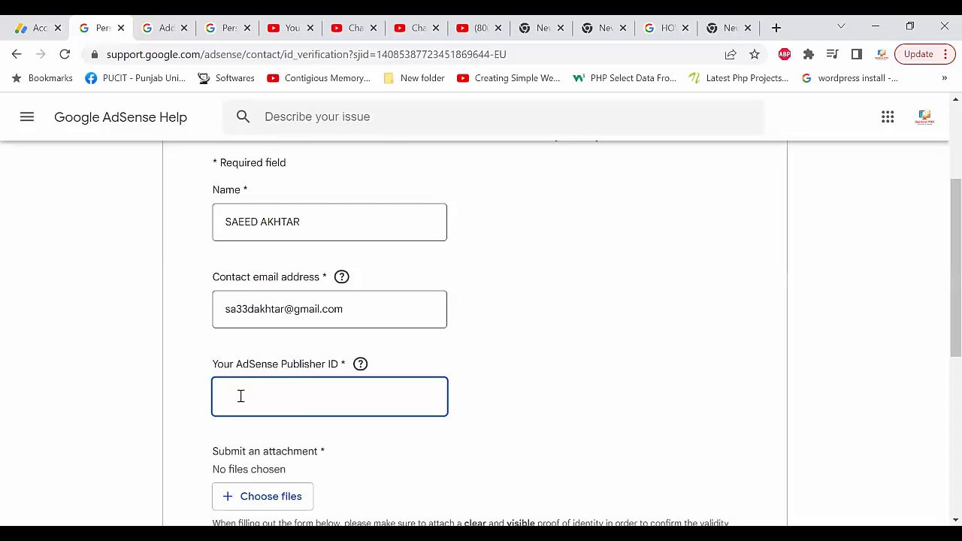
- Paste the copied Publisher ID into the form's Publisher ID field
{"action": "key", "text": "ctrl+v"}
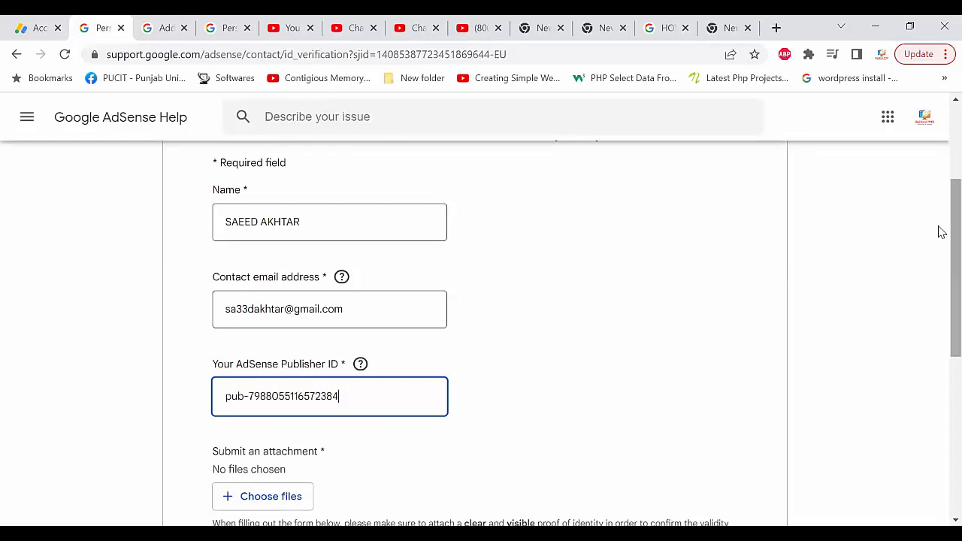
{"action": "scroll", "coordinate": [939, 278], "scroll_direction": "down", "scroll_amount": 2}
{"action": "scroll", "coordinate": [940, 305], "scroll_direction": "down", "scroll_amount": 1}
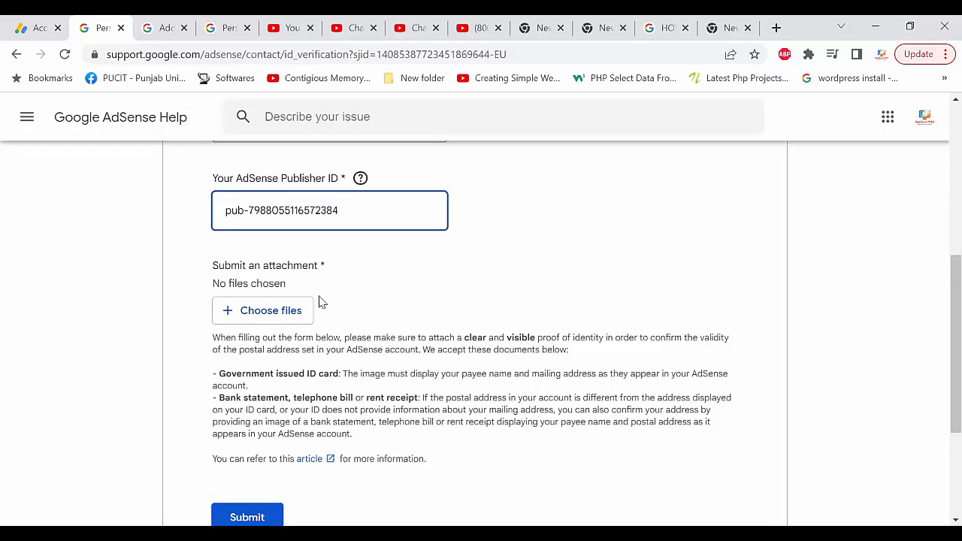
- Attach the ID card image cnic.jpg from E:\Documents\PPSC to the form
{"action": "left_click", "coordinate": [275, 319]}
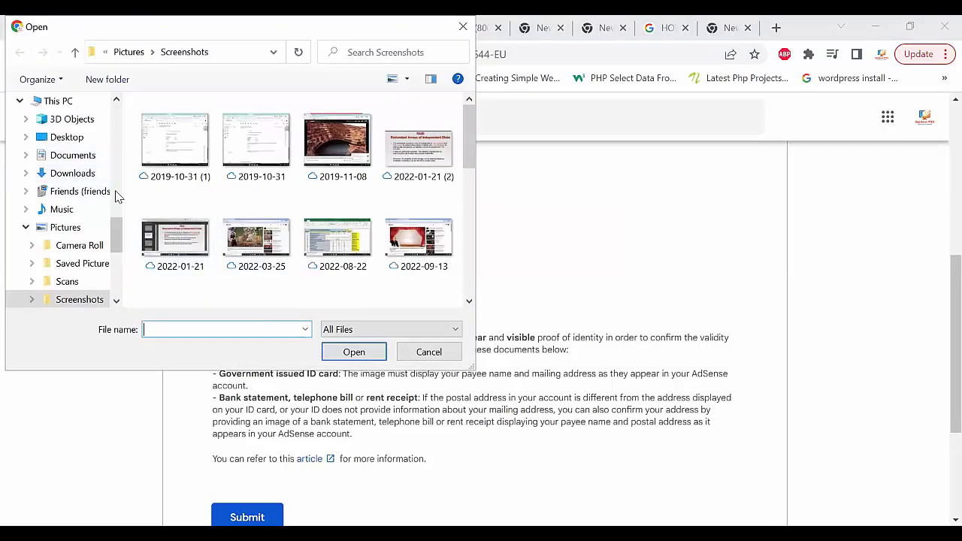
{"action": "scroll", "coordinate": [91, 176], "scroll_direction": "down", "scroll_amount": 4}
{"action": "left_click", "coordinate": [78, 191]}
{"action": "double_click", "coordinate": [188, 125]}
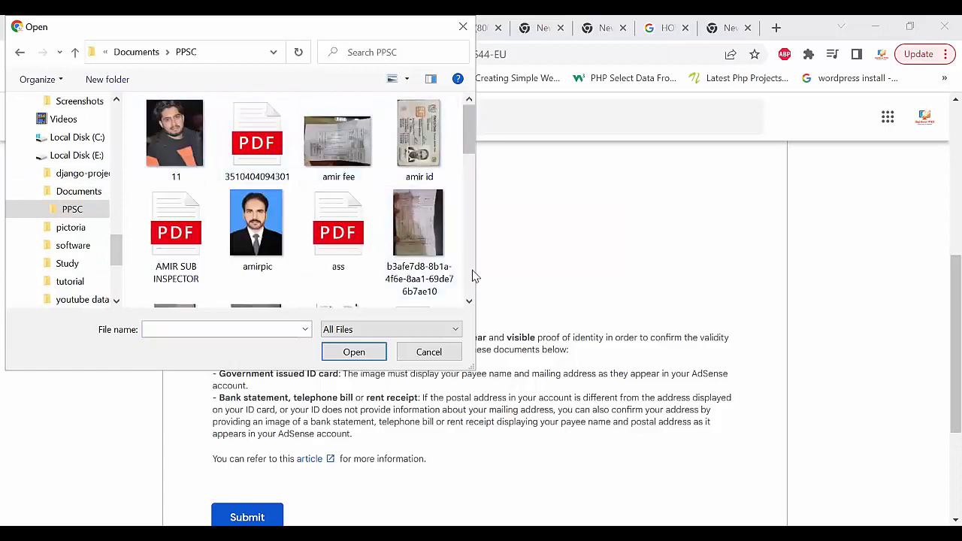
{"action": "scroll", "coordinate": [474, 277], "scroll_direction": "down", "scroll_amount": 2}
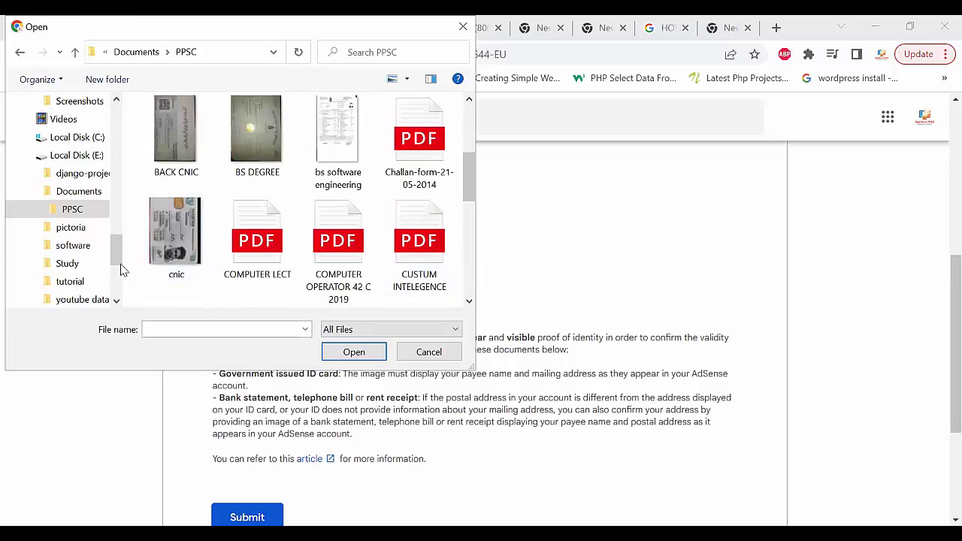
{"action": "left_click", "coordinate": [157, 241]}
{"action": "left_click", "coordinate": [359, 354]}
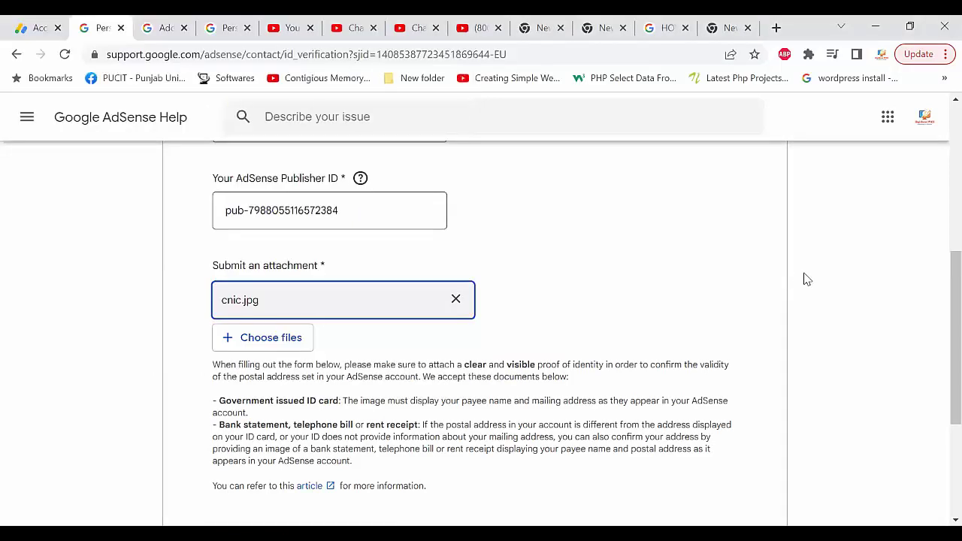
{"action": "scroll", "coordinate": [939, 303], "scroll_direction": "down", "scroll_amount": 1}
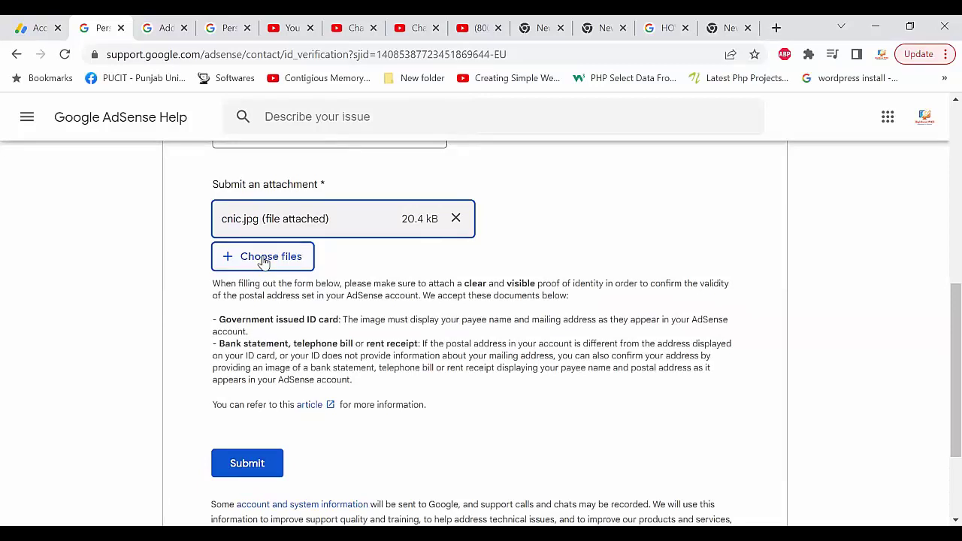
- Submit the PIN support form with the name, Publisher ID and cnic.jpg
{"action": "left_click", "coordinate": [253, 465]}
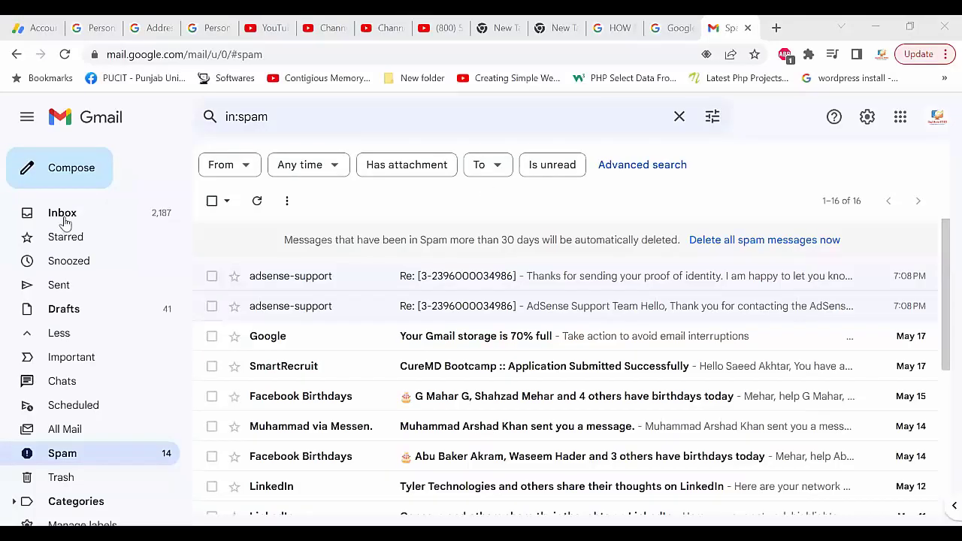
- Open the adsense-support reply sitting in Gmail's Spam folder
{"action": "left_click", "coordinate": [63, 217]}
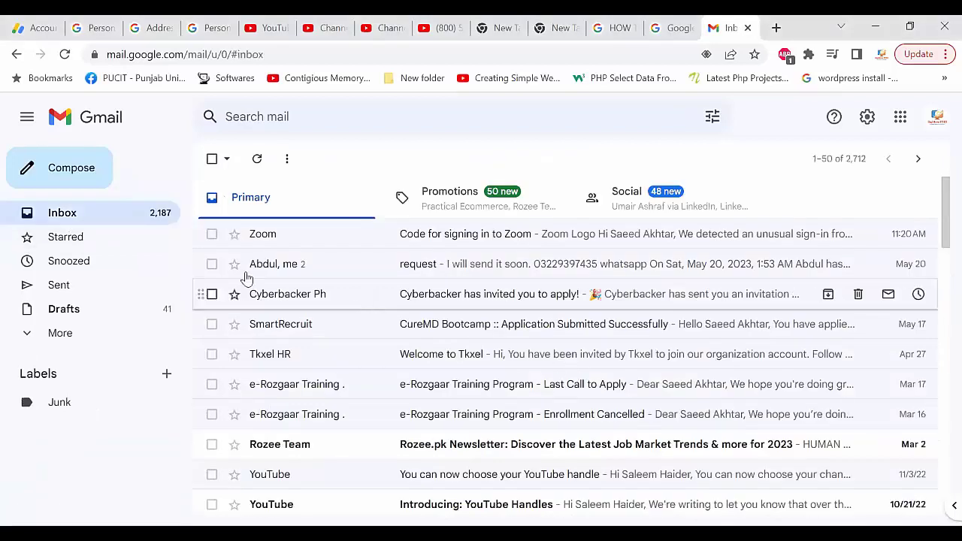
{"action": "left_click", "coordinate": [58, 337]}
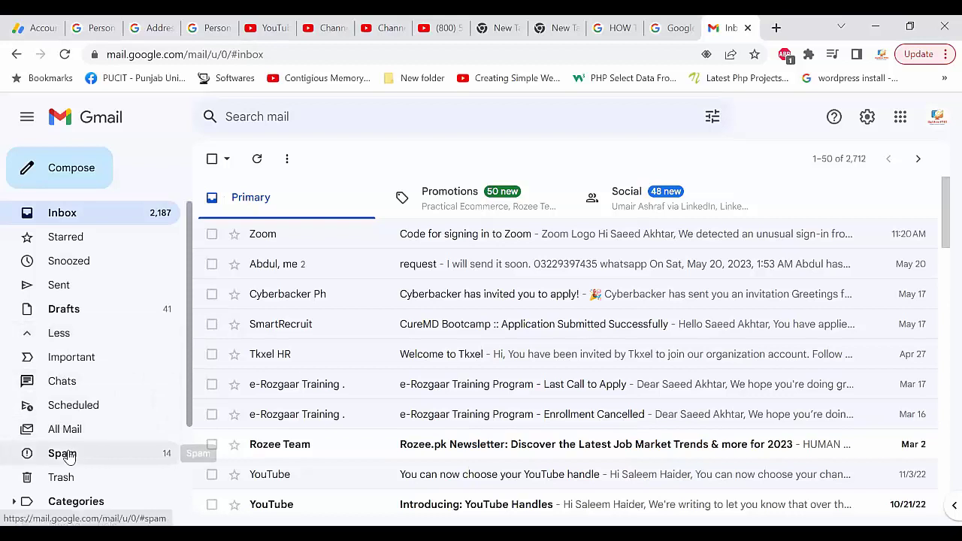
{"action": "left_click", "coordinate": [64, 454]}
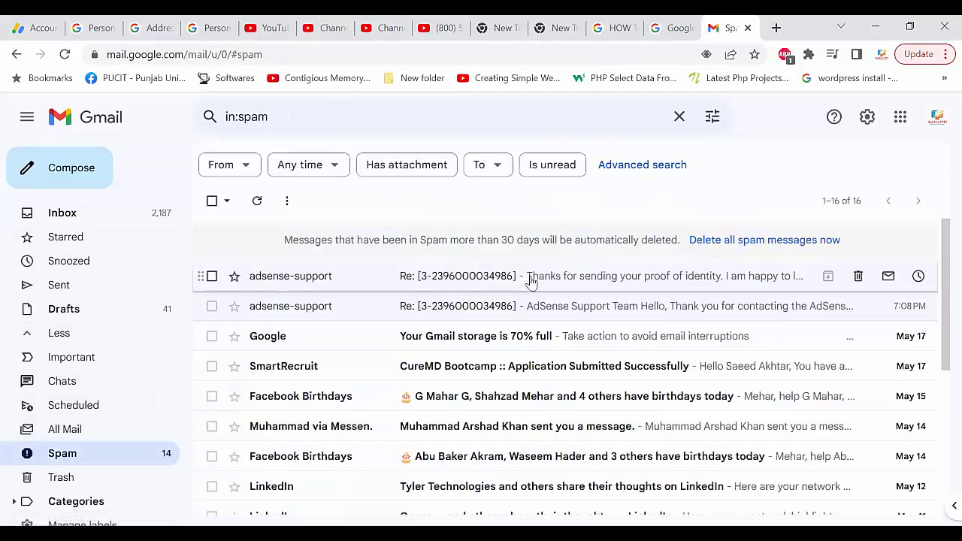
{"action": "left_click", "coordinate": [530, 282]}
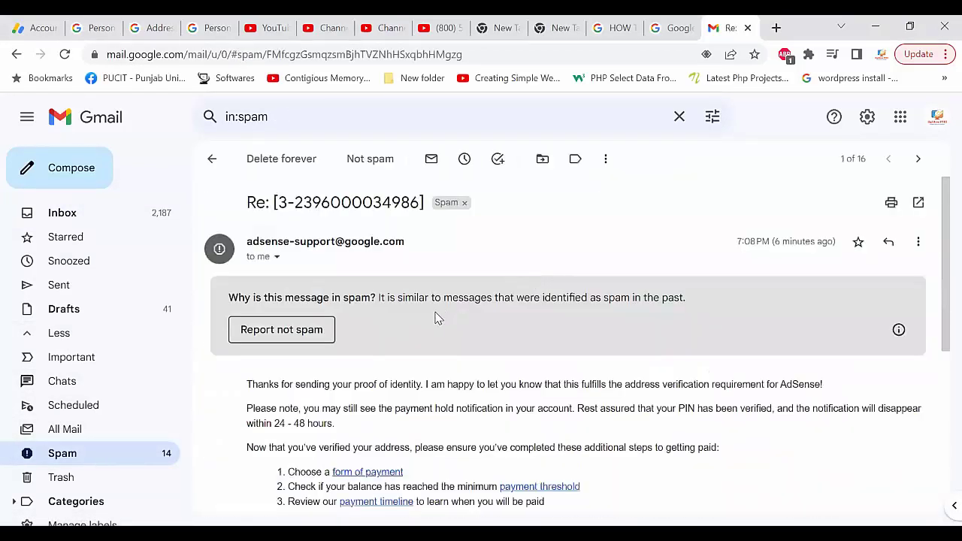
- Read the reply, highlighting the confirmation that the PIN has been verified
{"action": "scroll", "coordinate": [439, 318], "scroll_direction": "down", "scroll_amount": 2}
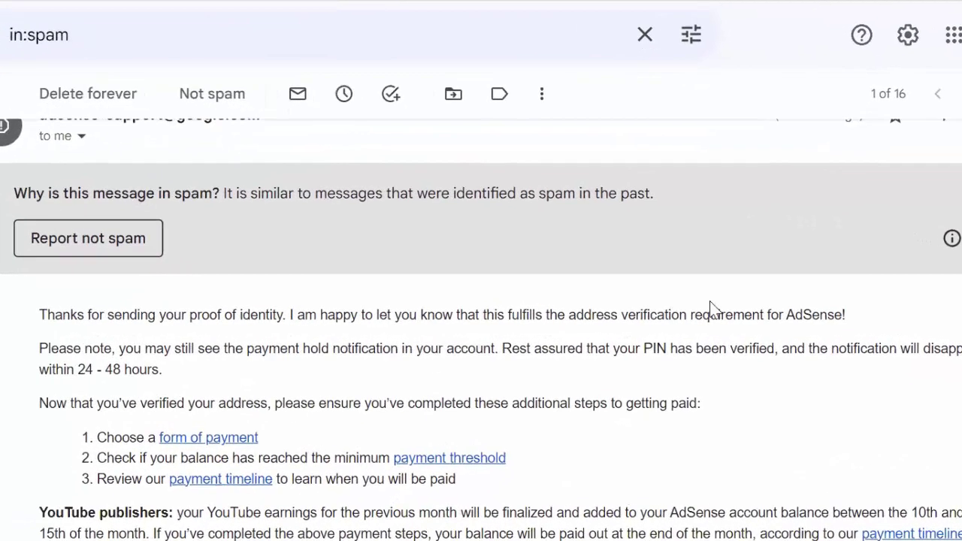
{"action": "left_click_drag", "start_coordinate": [780, 348], "coordinate": [626, 348]}
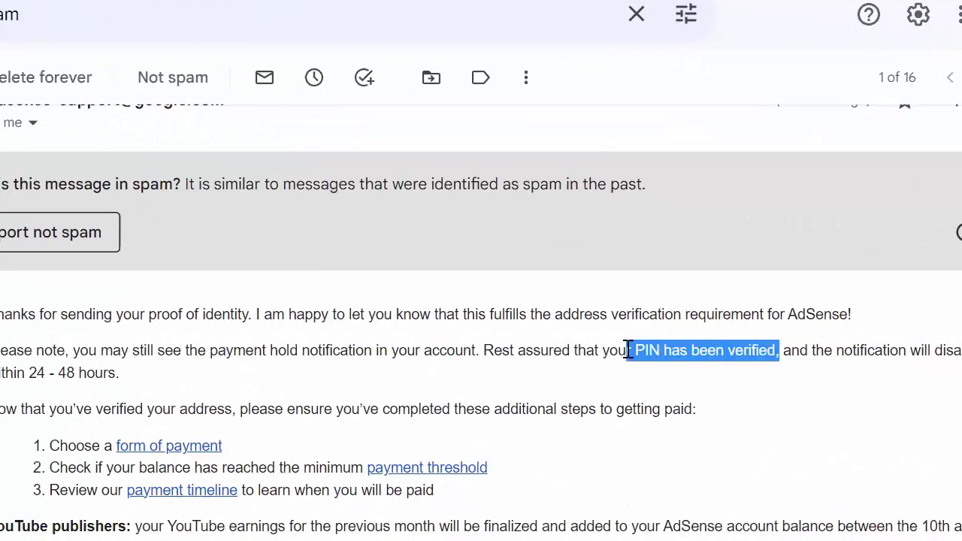
{"action": "left_click", "coordinate": [654, 387]}
{"action": "scroll", "coordinate": [655, 387], "scroll_direction": "down", "scroll_amount": 1}
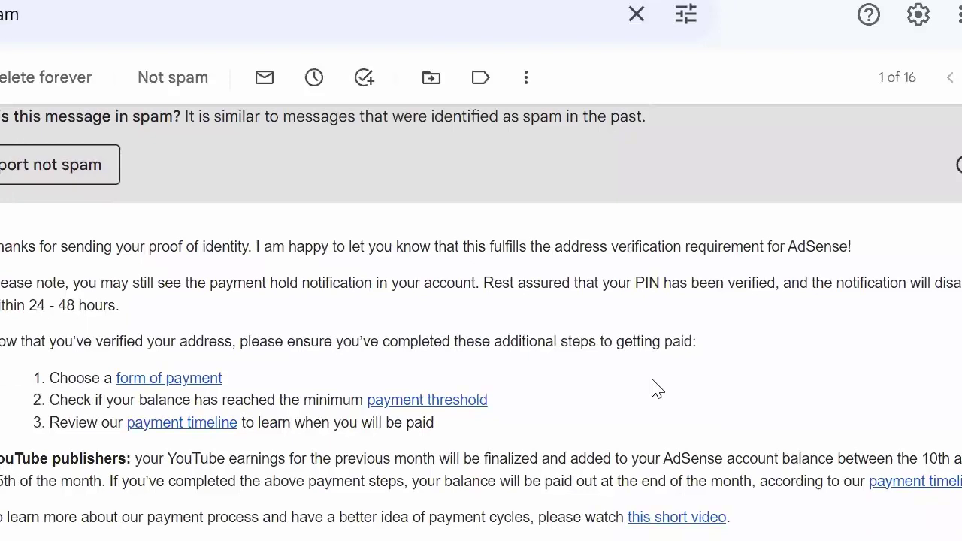
{"action": "scroll", "coordinate": [654, 387], "scroll_direction": "down", "scroll_amount": 5}
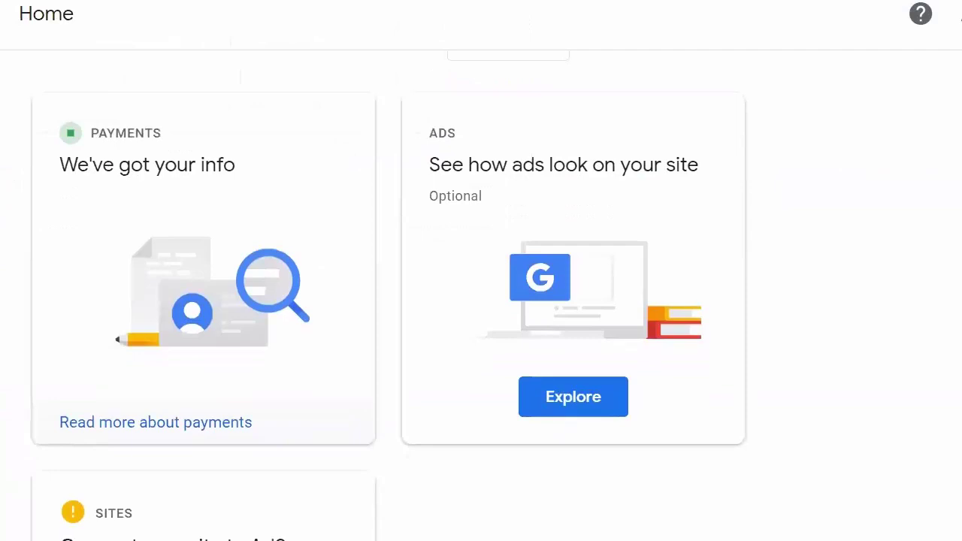
- Go to Payments > Verification check to confirm Identity and Address Verification are Completed
{"action": "scroll", "coordinate": [389, 301], "scroll_direction": "down", "scroll_amount": 1}
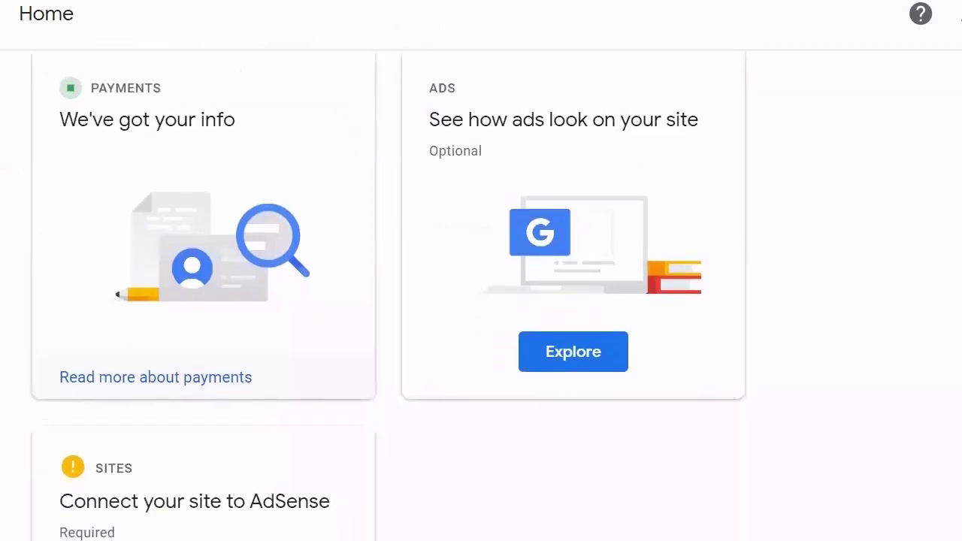
{"action": "scroll", "coordinate": [481, 301], "scroll_direction": "down", "scroll_amount": 2}
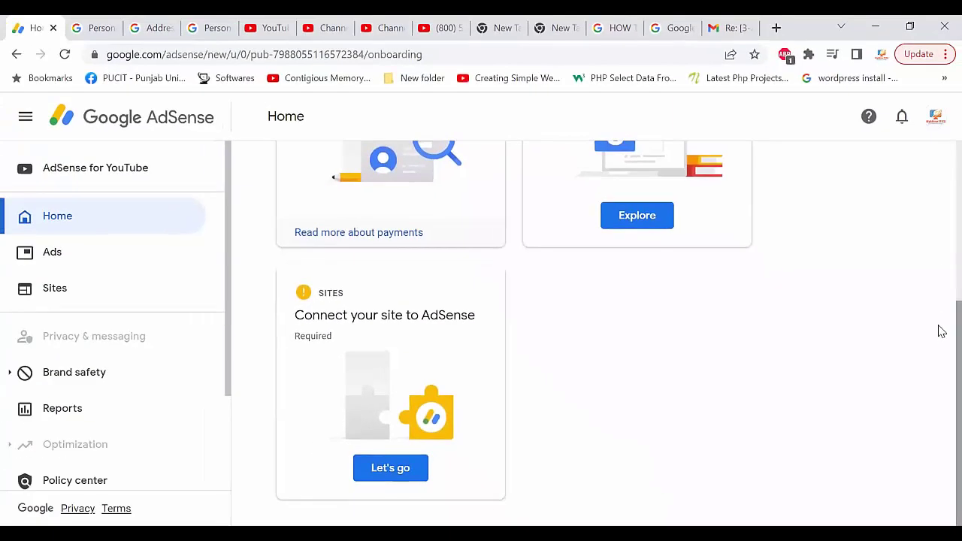
{"action": "scroll", "coordinate": [526, 323], "scroll_direction": "up", "scroll_amount": 4}
{"action": "scroll", "coordinate": [83, 406], "scroll_direction": "down", "scroll_amount": 2}
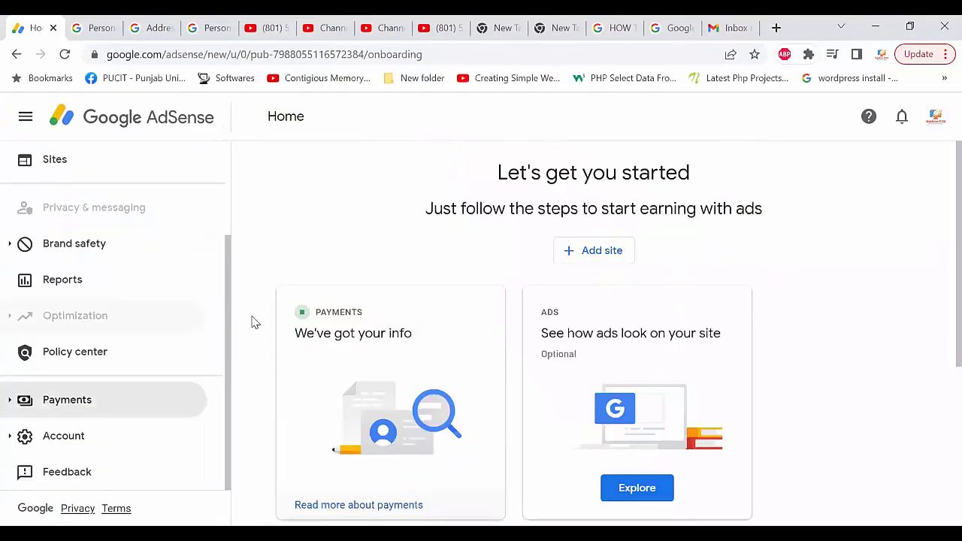
{"action": "left_click", "coordinate": [84, 414]}
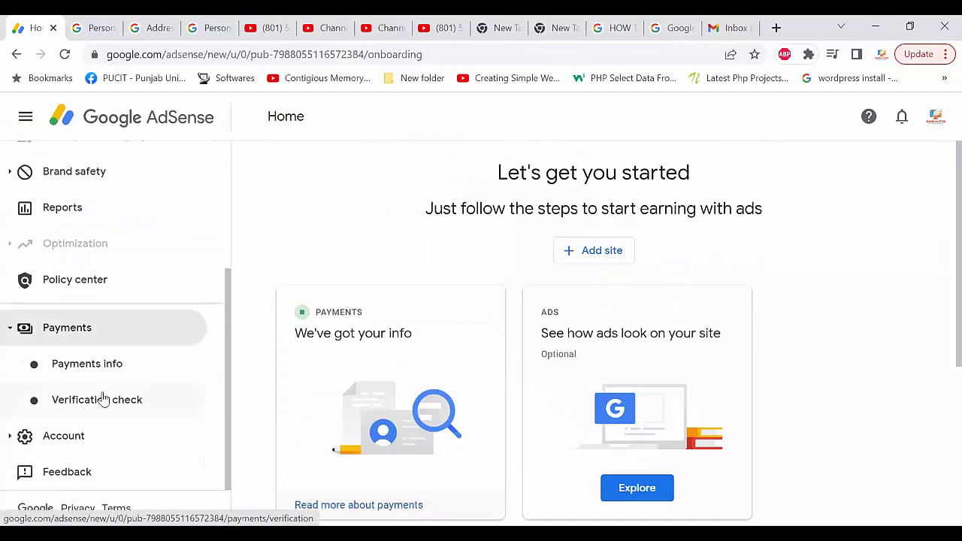
{"action": "left_click", "coordinate": [104, 399]}
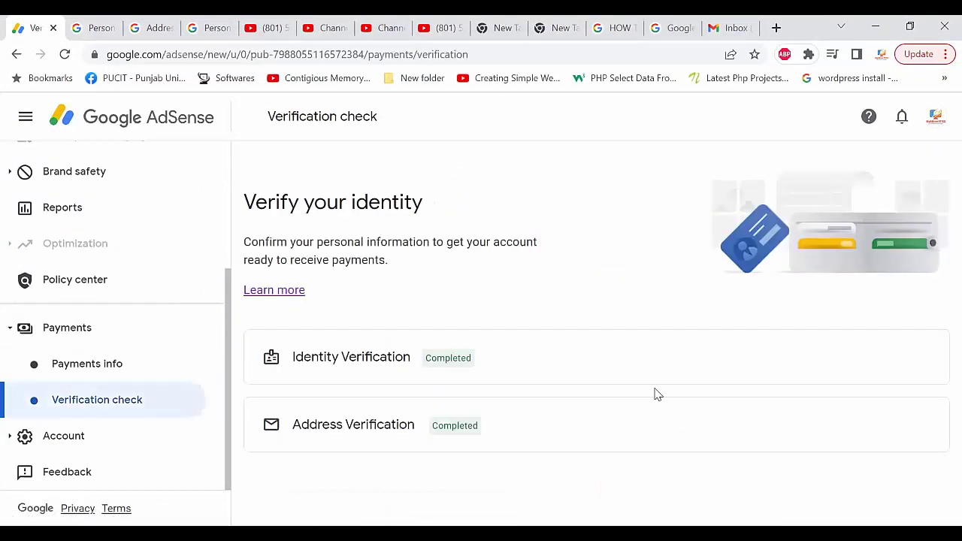